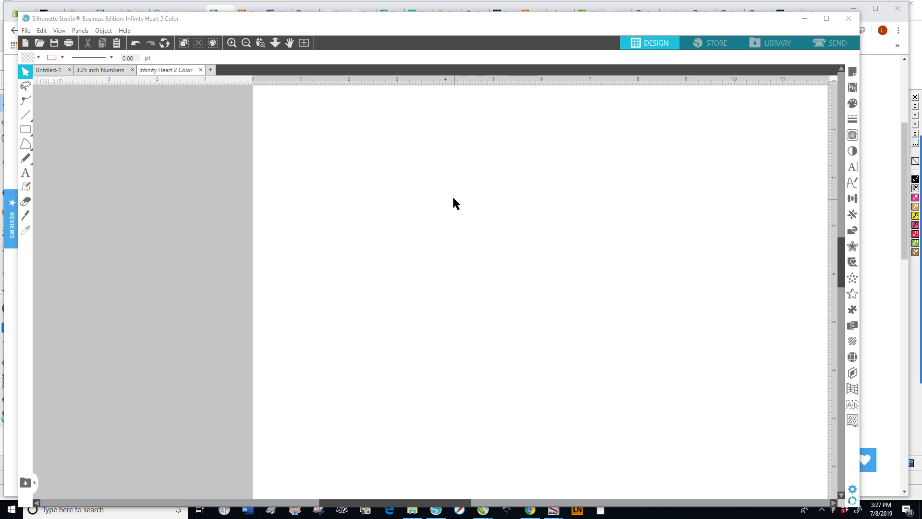
- Open the file Infinity Heart 2 Color.svg from the Miscellaneous folder
left_click(26, 31)
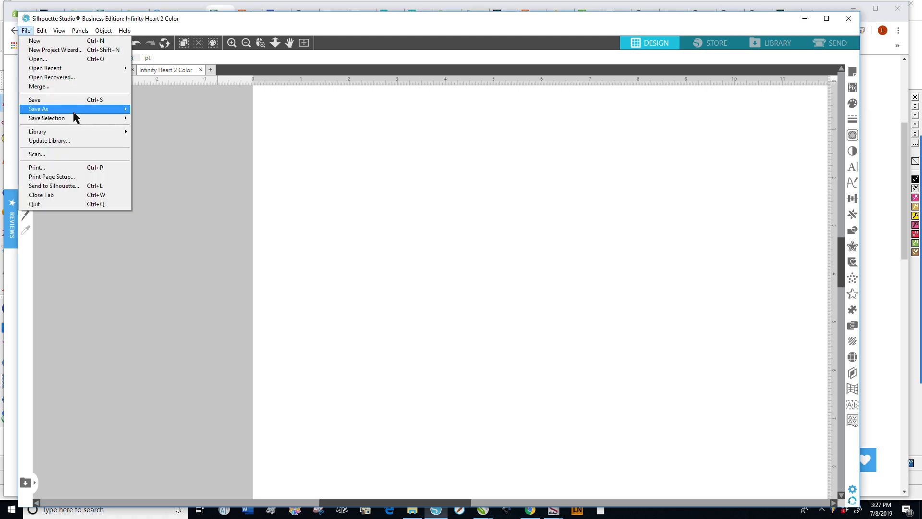
left_click(41, 58)
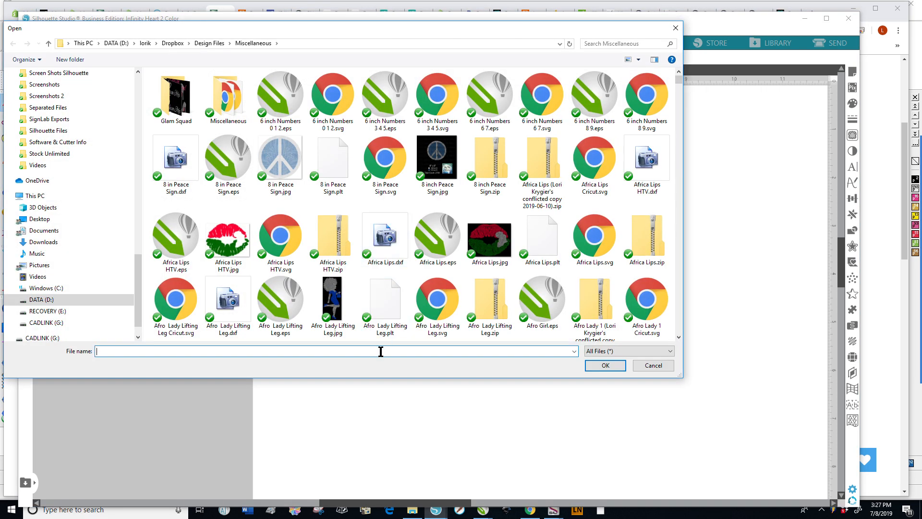
type("in")
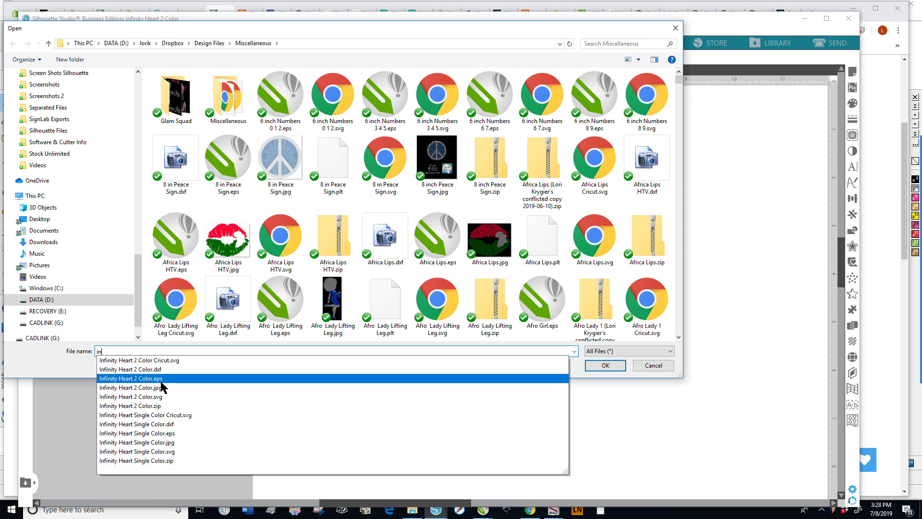
left_click(202, 394)
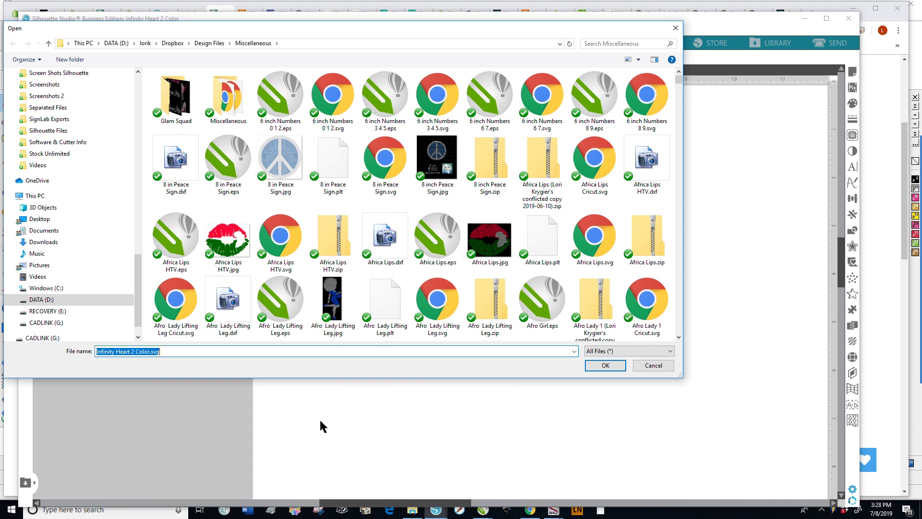
left_click(605, 365)
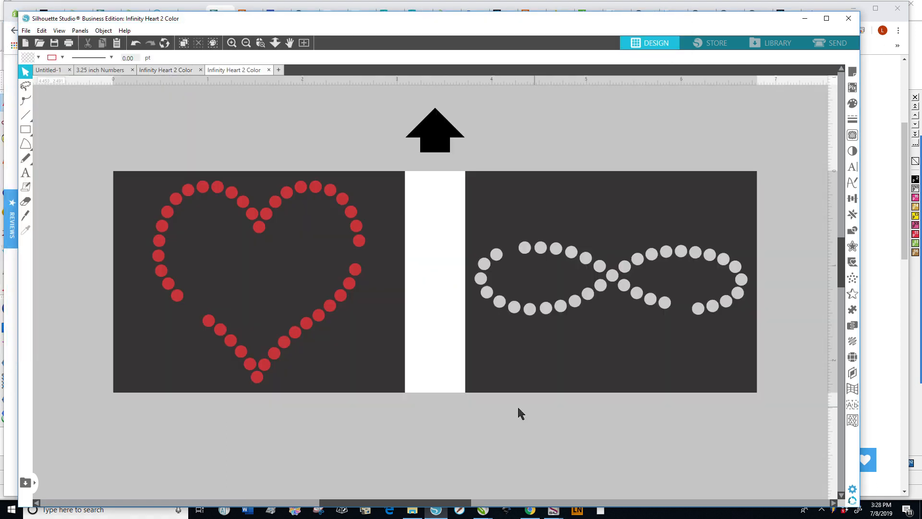
- Set the page size to 12 in wide by 12 in high
scroll(727, 220, "down", 1)
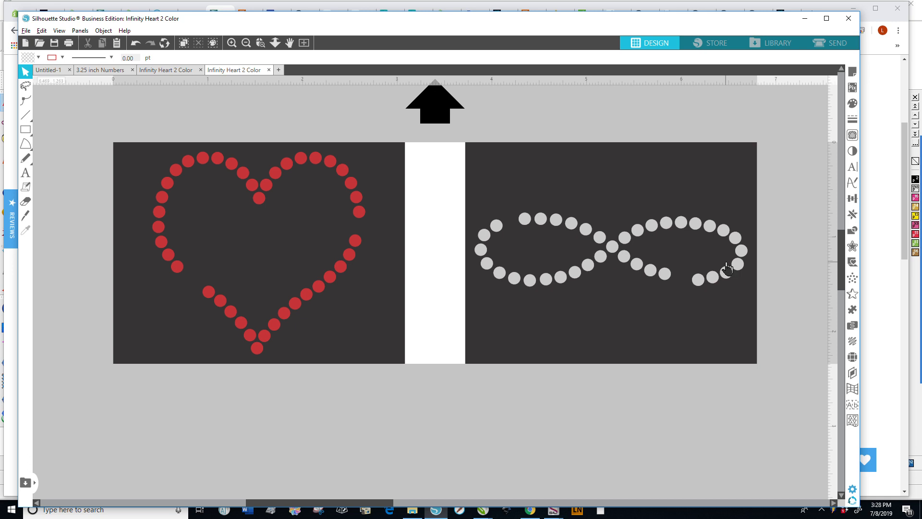
scroll(703, 190, "down", 5)
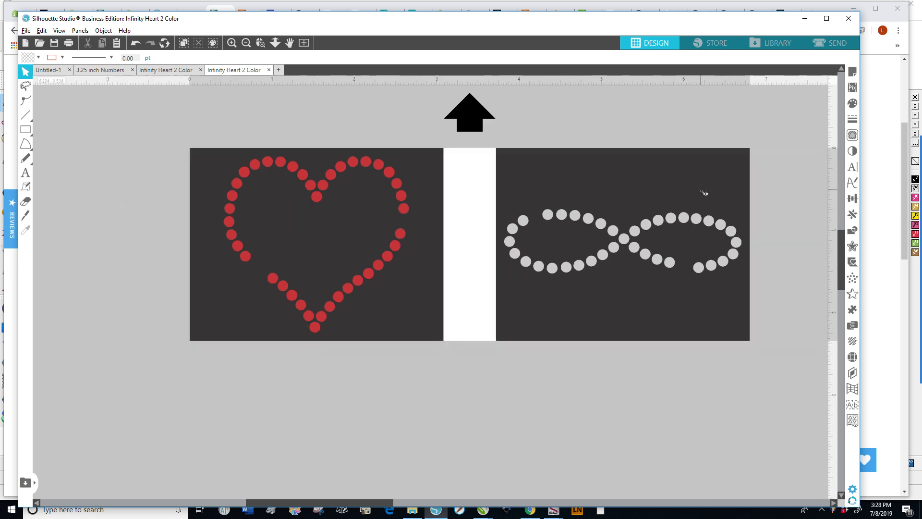
left_click(591, 379)
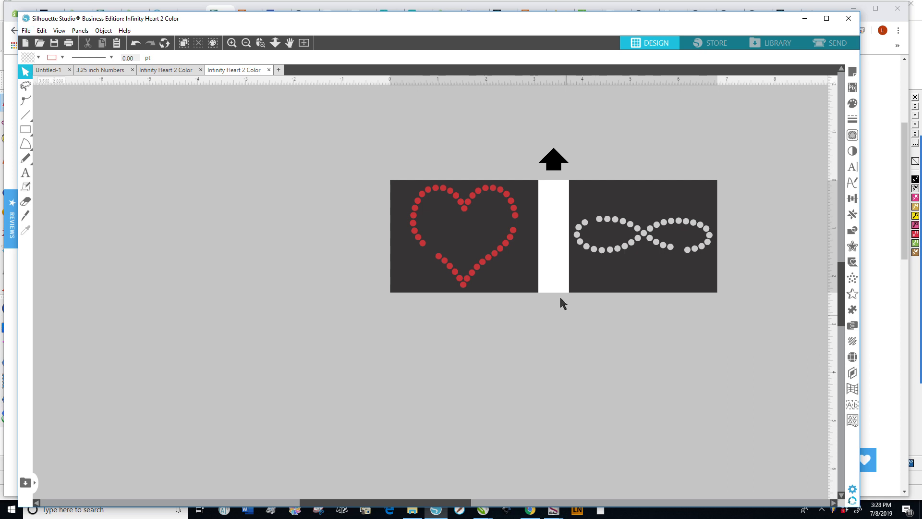
left_click(853, 71)
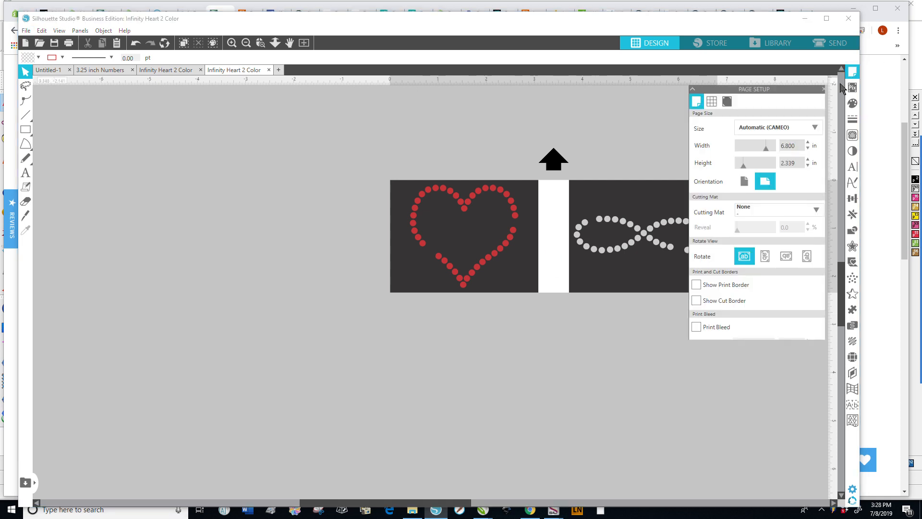
left_click_drag(800, 149, 745, 146)
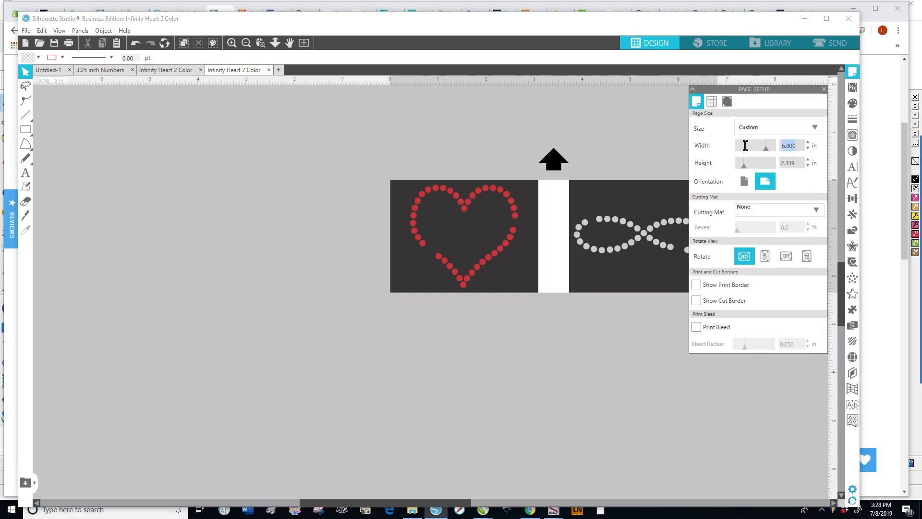
type("12")
key("Return")
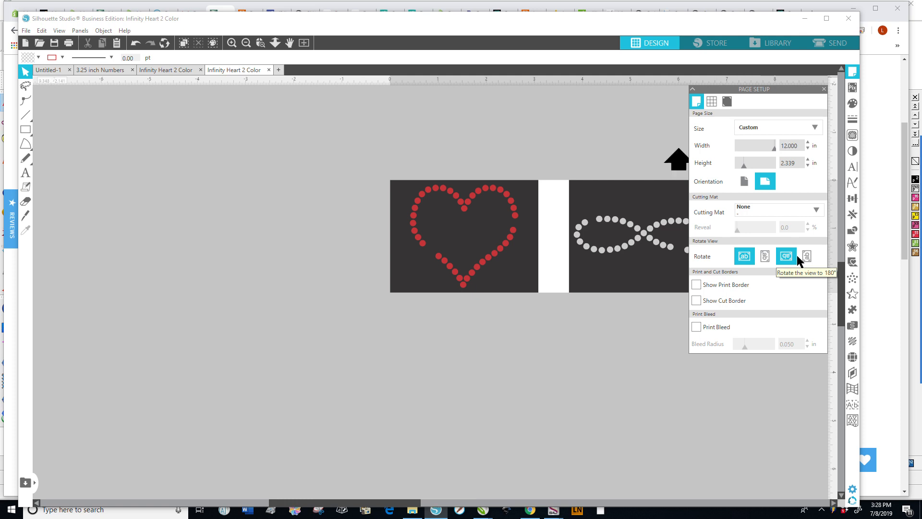
left_click_drag(799, 164, 749, 164)
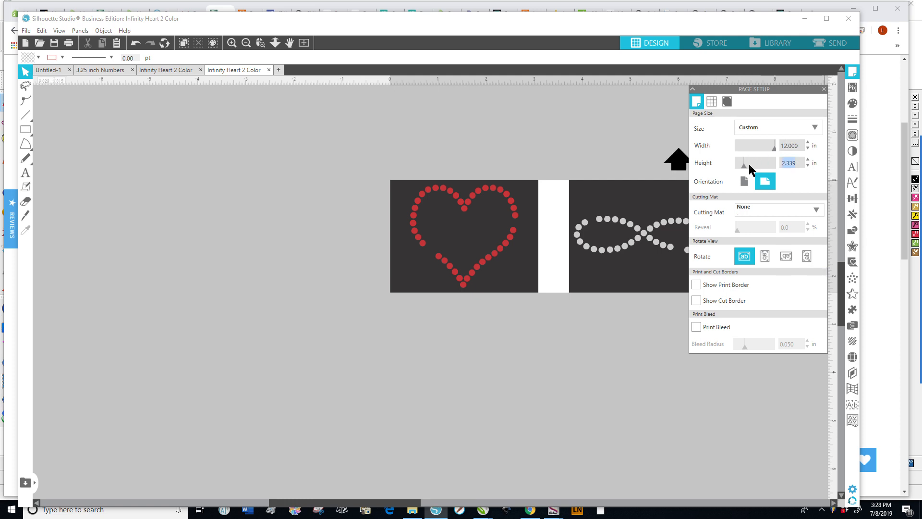
type("12")
key("Return")
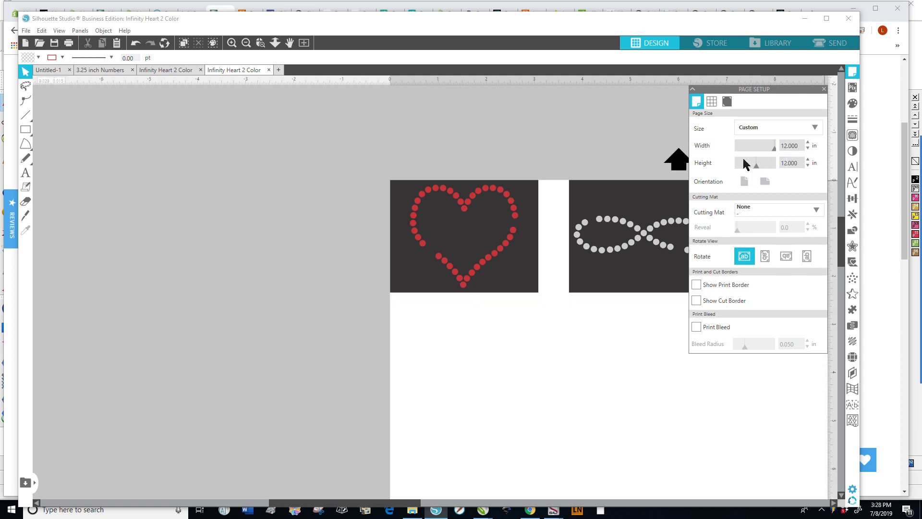
left_click(823, 89)
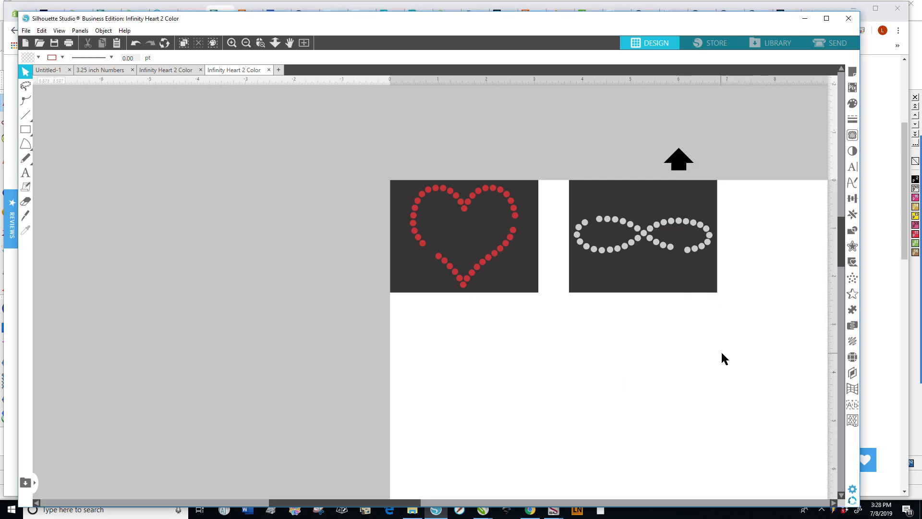
- Move the grouped design onto the page at about X 0.77 in, Y 0.99 in, and ungroup it
scroll(725, 358, "down", 3)
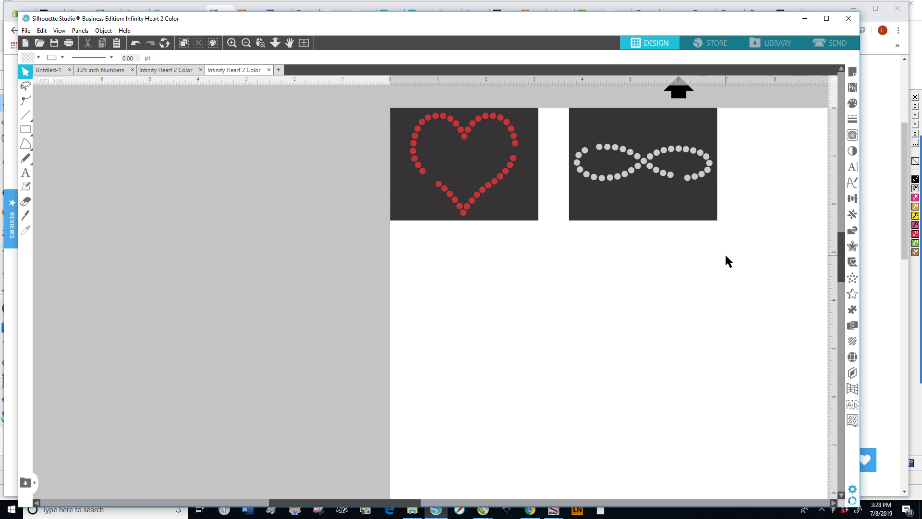
scroll(729, 261, "up", 1)
left_click(691, 171)
left_click_drag(636, 191, 673, 238)
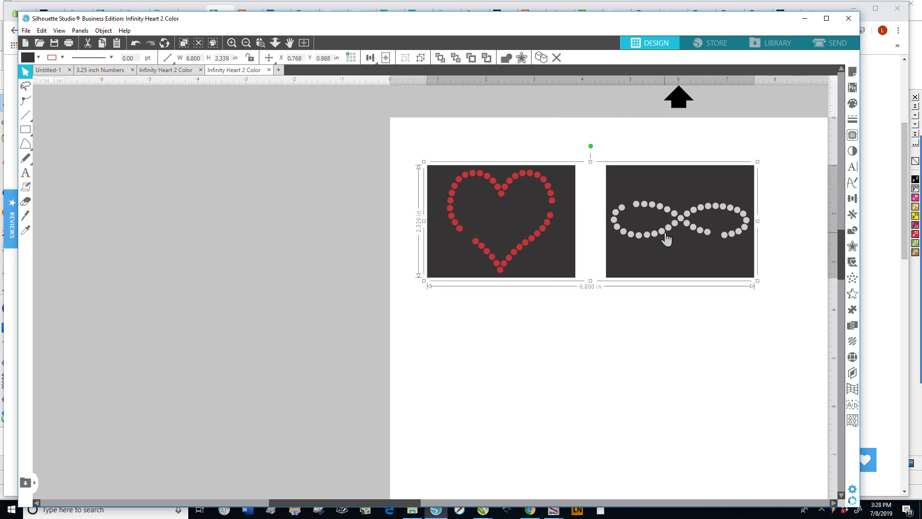
right_click(666, 239)
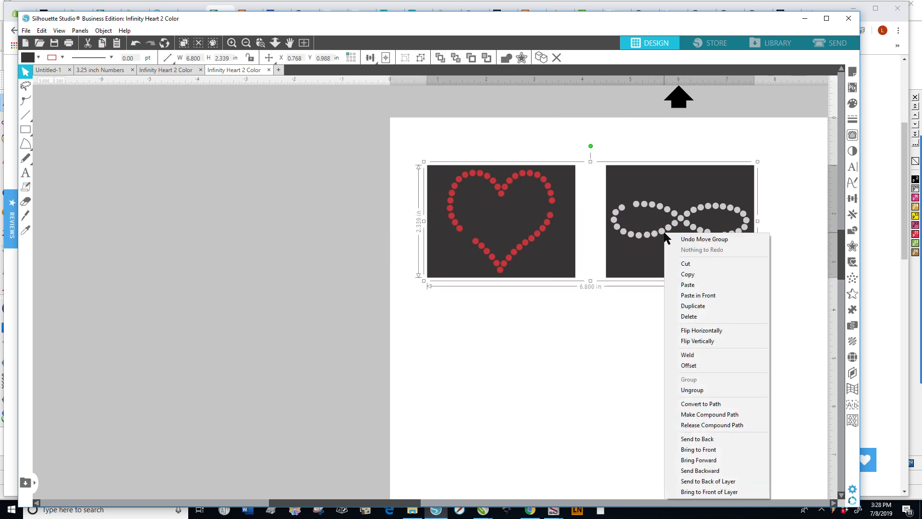
left_click(692, 390)
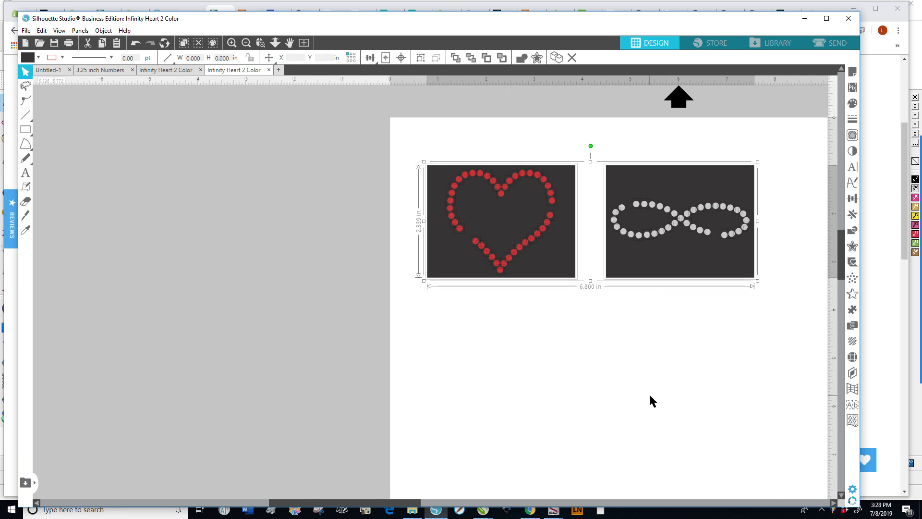
left_click(649, 395)
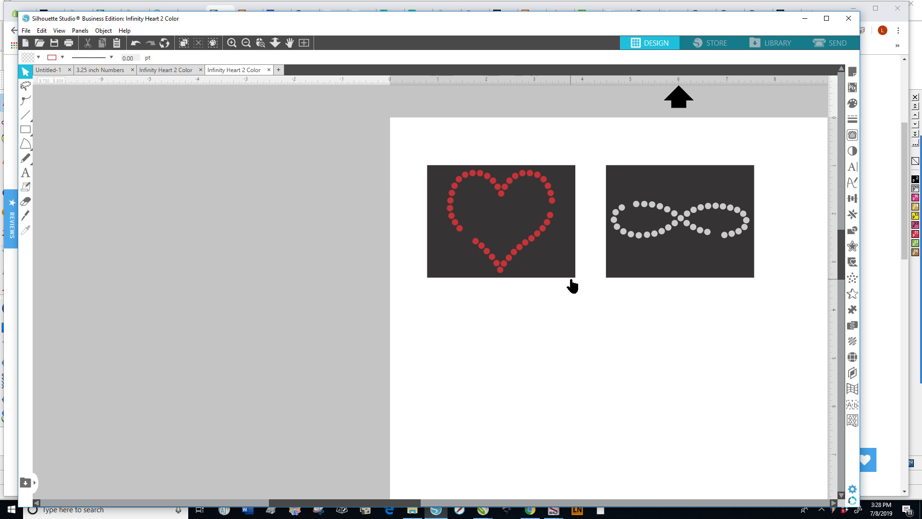
- Check the size of one heart circle and place a copy of both panels with their circles directly below the originals
left_click(551, 200)
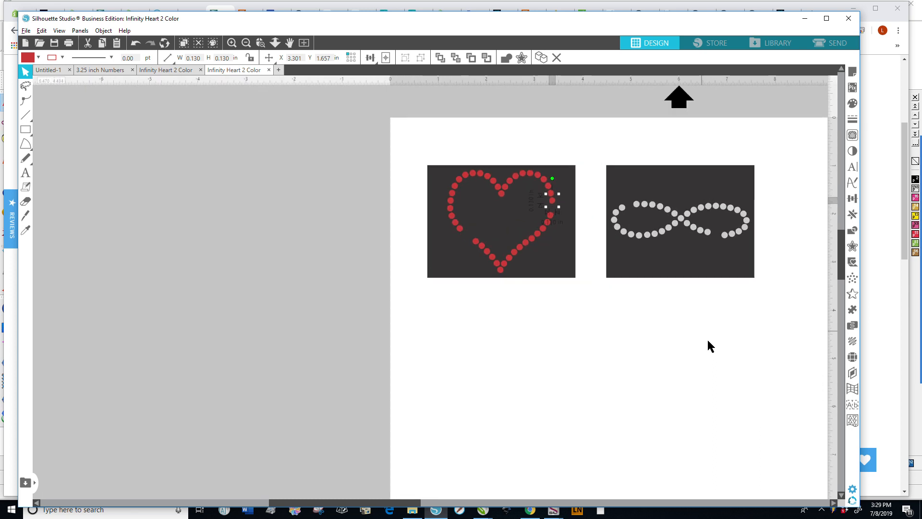
key("alt")
left_click(833, 502)
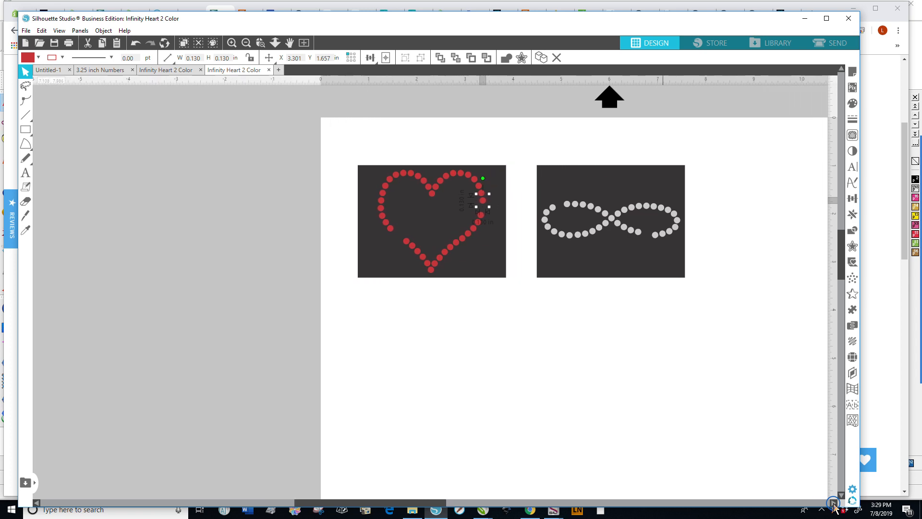
left_click_drag(678, 146, 296, 302)
left_click_drag(523, 253, 517, 230)
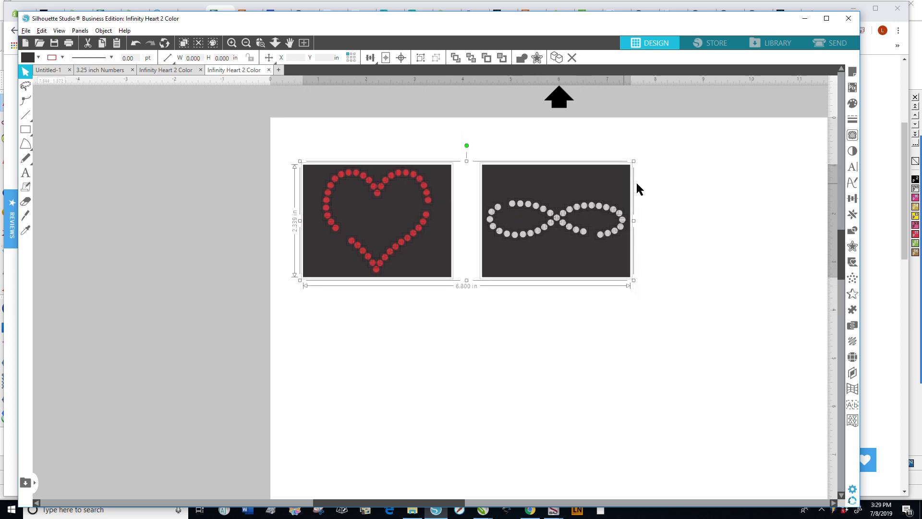
left_click_drag(539, 231, 537, 381)
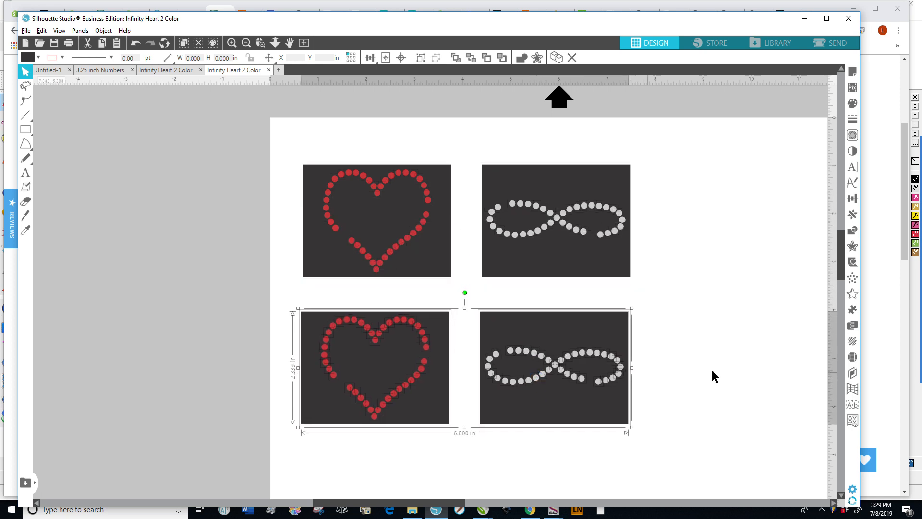
left_click(739, 372)
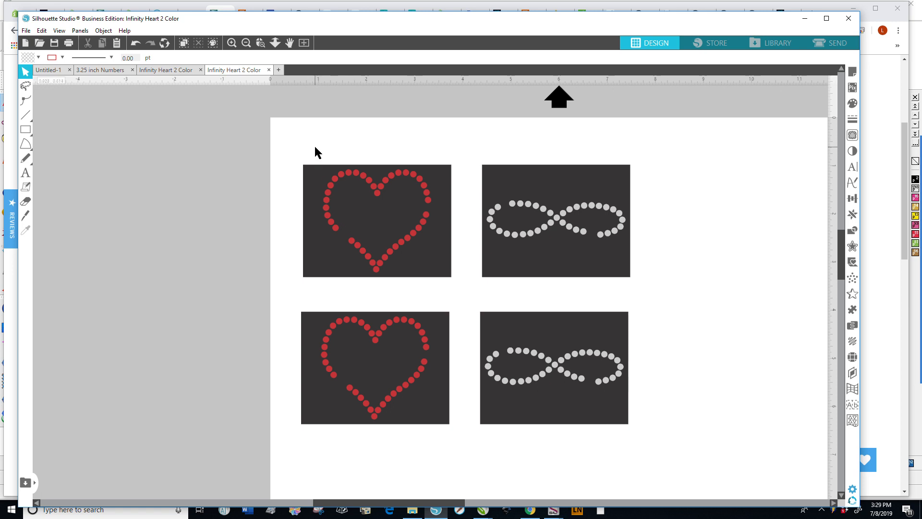
- Resize each red circle of the upper heart to 0.10 in wide with the aspect ratio locked
left_click_drag(312, 144, 442, 289)
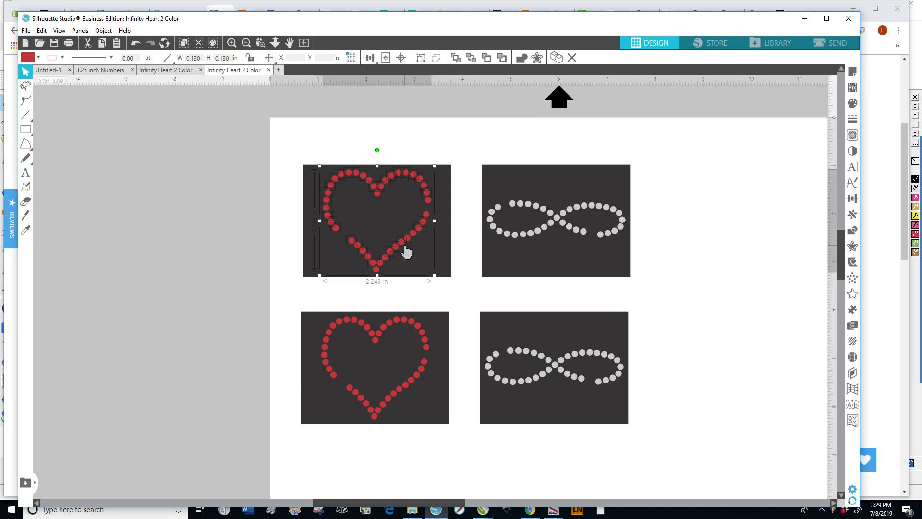
left_click(250, 59)
double_click(200, 58)
type(".10")
key("Return")
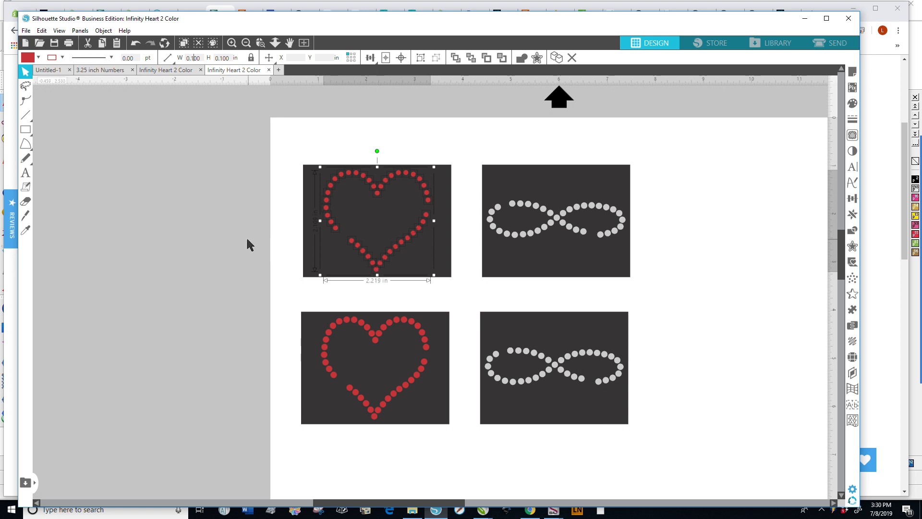
left_click(283, 235)
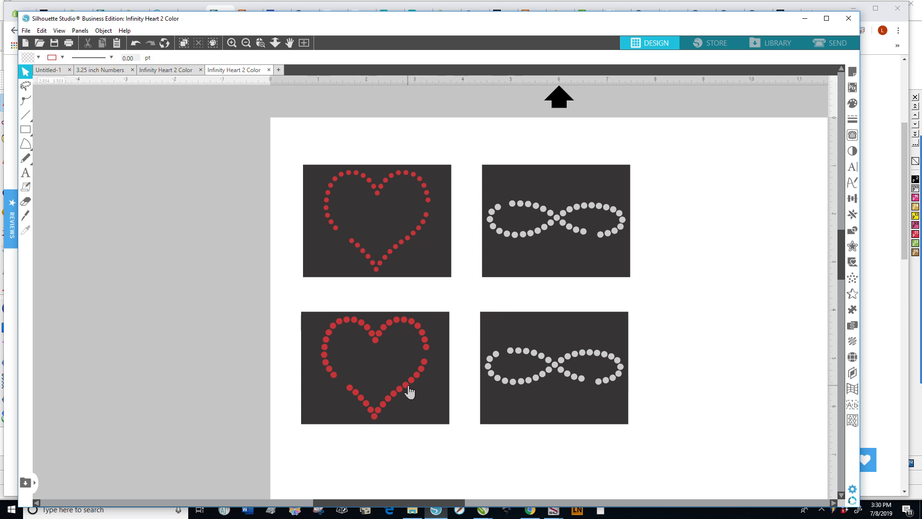
- Scale the lower copy of both panels down proportionally to about 5.28 in wide
left_click_drag(284, 302, 659, 443)
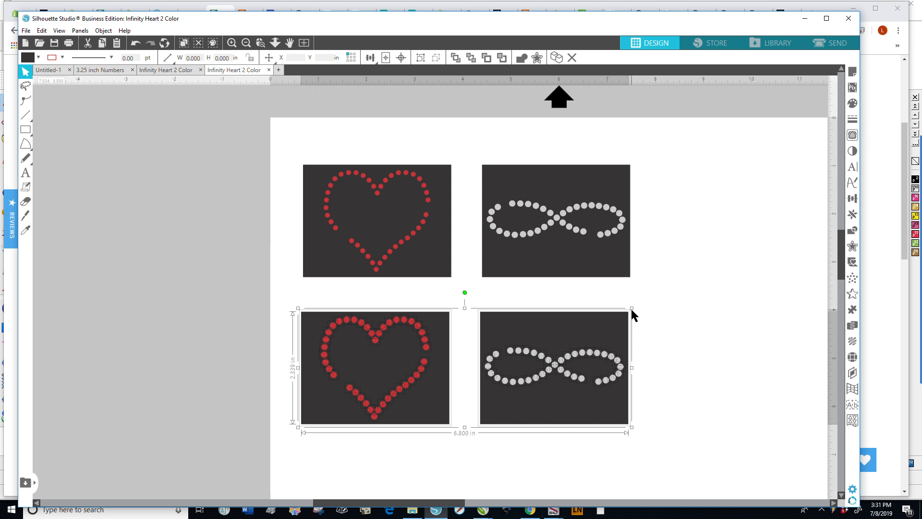
left_click_drag(632, 308, 561, 339)
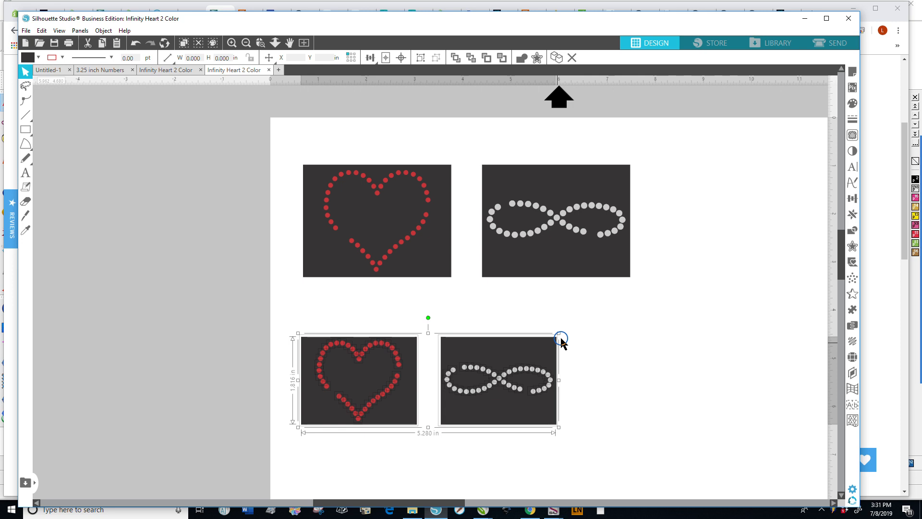
left_click(632, 414)
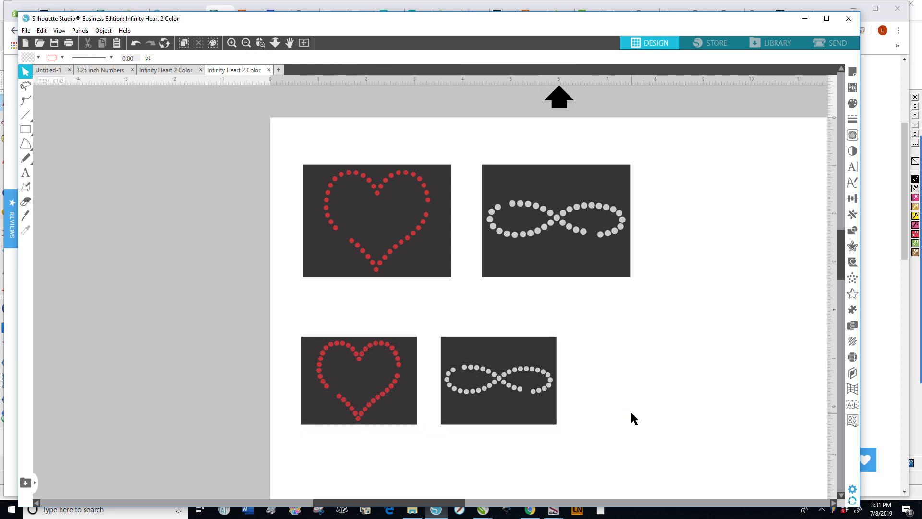
- Compare the size of a circle in the lower infinity symbol with one in the upper heart
left_click(472, 391)
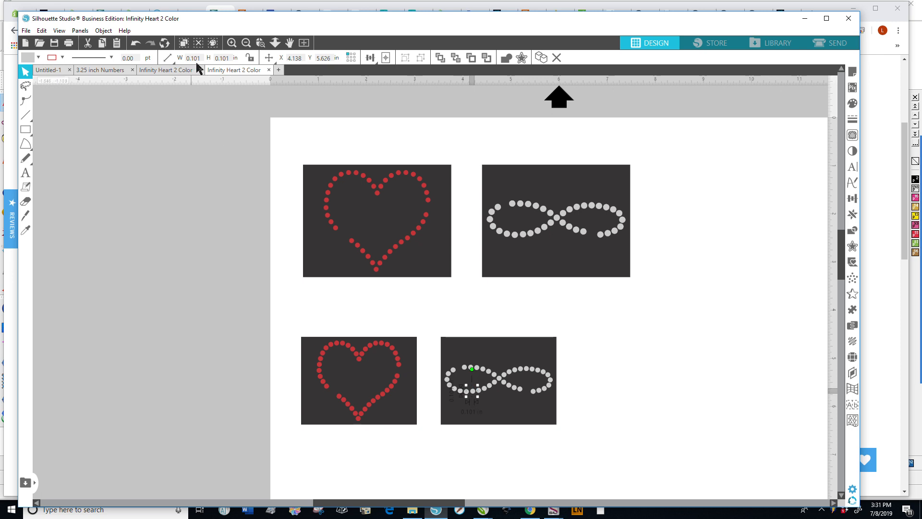
left_click(376, 269)
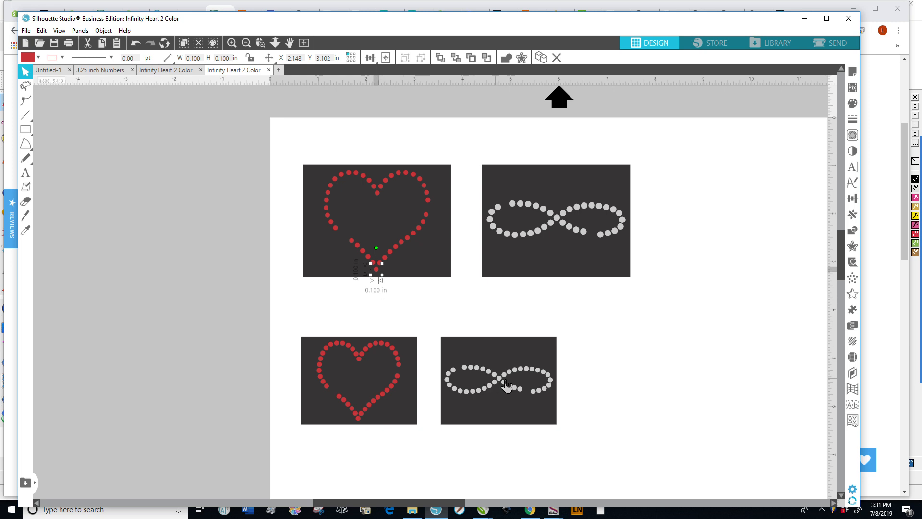
left_click(642, 363)
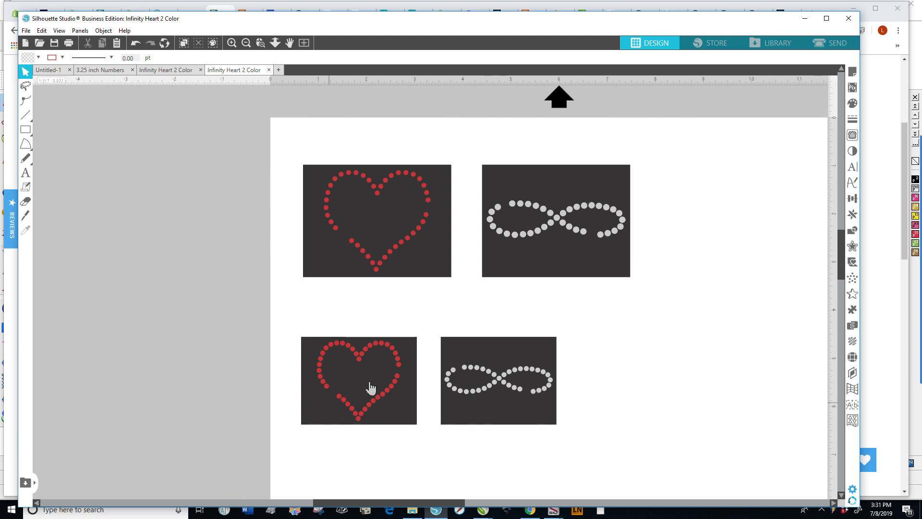
- Enlarge the lower copy of both panels proportionally to about 5.56 in wide
left_click_drag(593, 316, 288, 454)
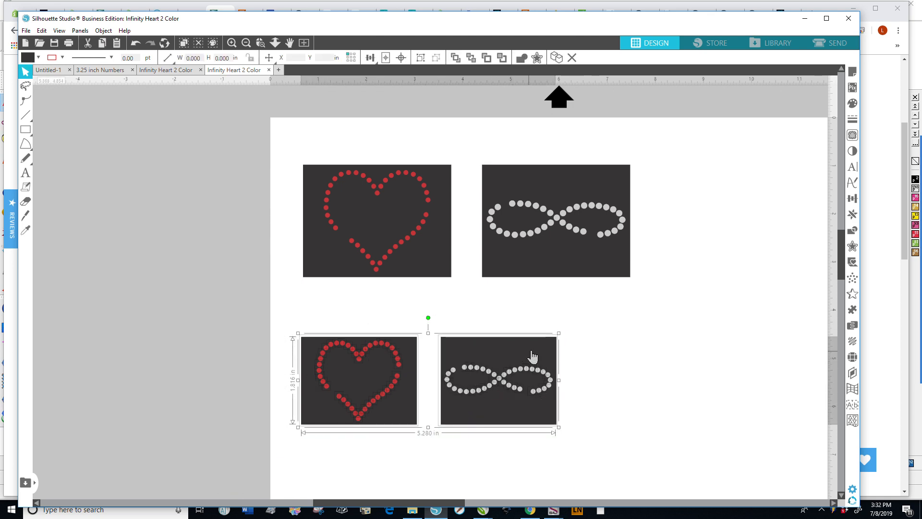
mouse_move(559, 333)
left_mouse_down()
mouse_move(571, 327)
mouse_move(574, 338)
left_mouse_up()
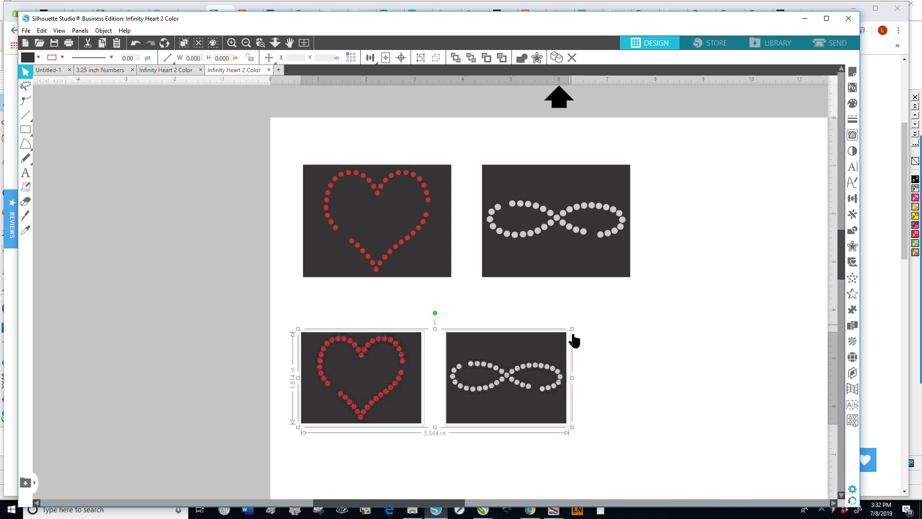
- Check the size of a single circle in the lower heart
left_click(650, 383)
left_click(544, 397)
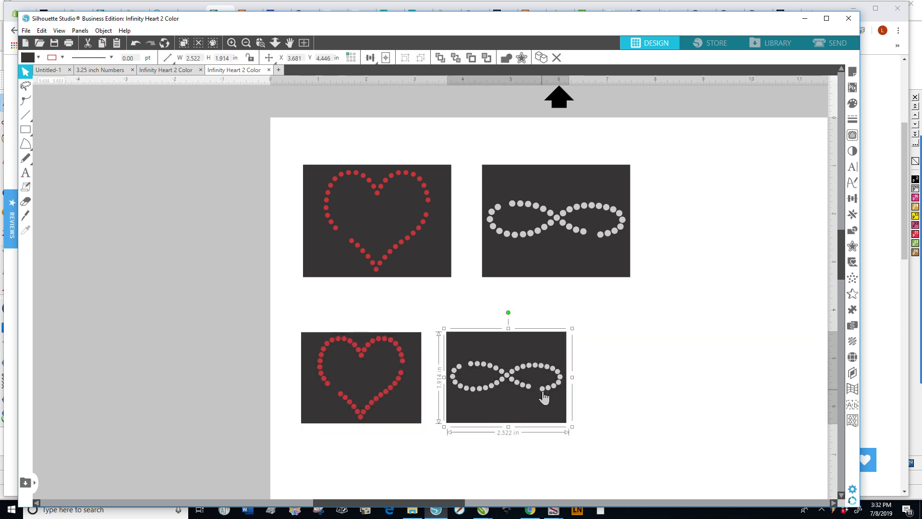
left_click(710, 367)
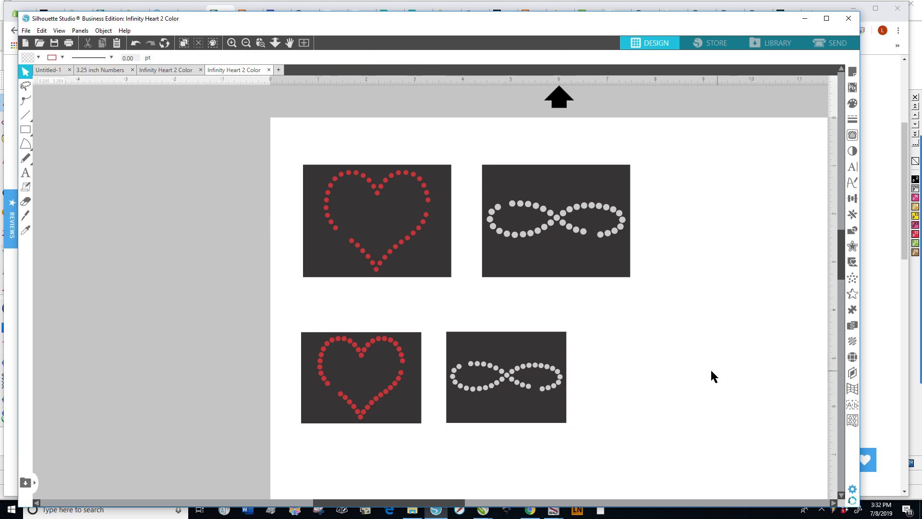
left_click(375, 399)
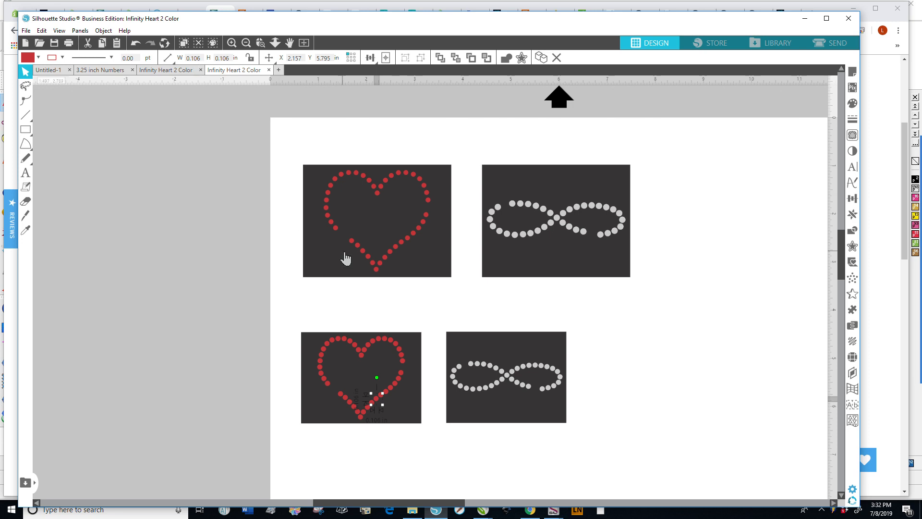
left_click(622, 316)
- Resize each circle of the lower heart and infinity symbol to 0.10 in wide with the aspect ratio locked, and check one infinity circle's size
left_click_drag(308, 310, 411, 428)
left_click_drag(439, 319, 564, 432)
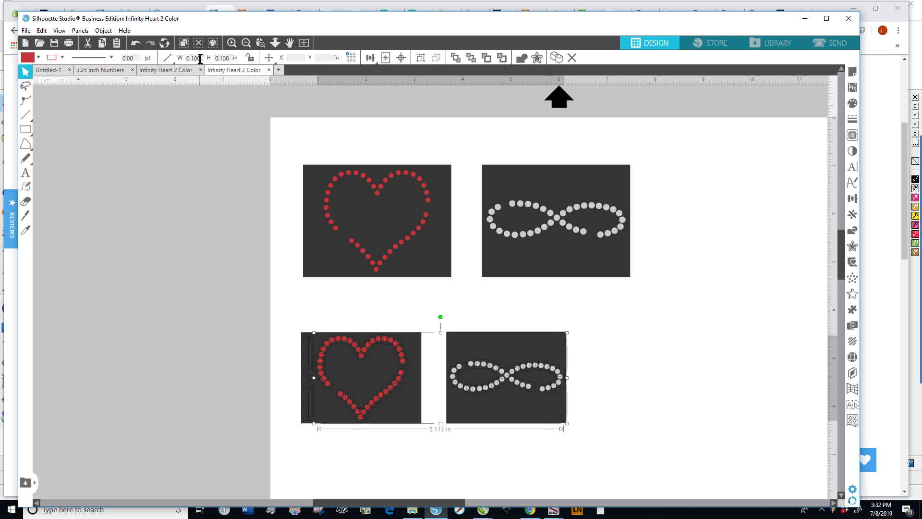
left_click(250, 59)
left_click(194, 58)
type(".10")
key("Return")
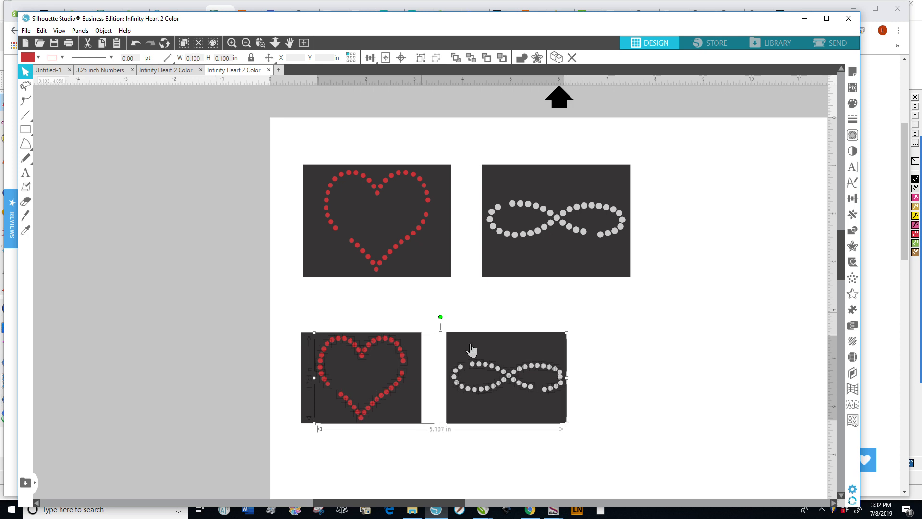
left_click(678, 424)
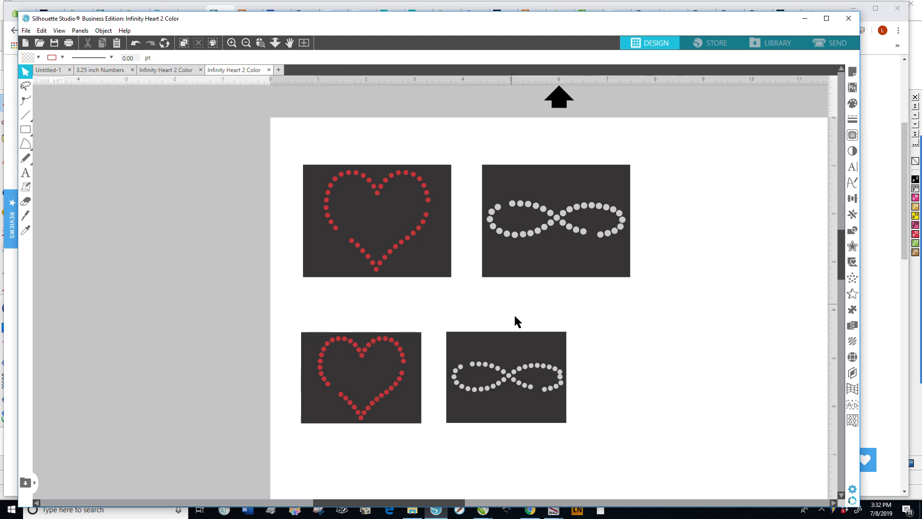
left_click(492, 387)
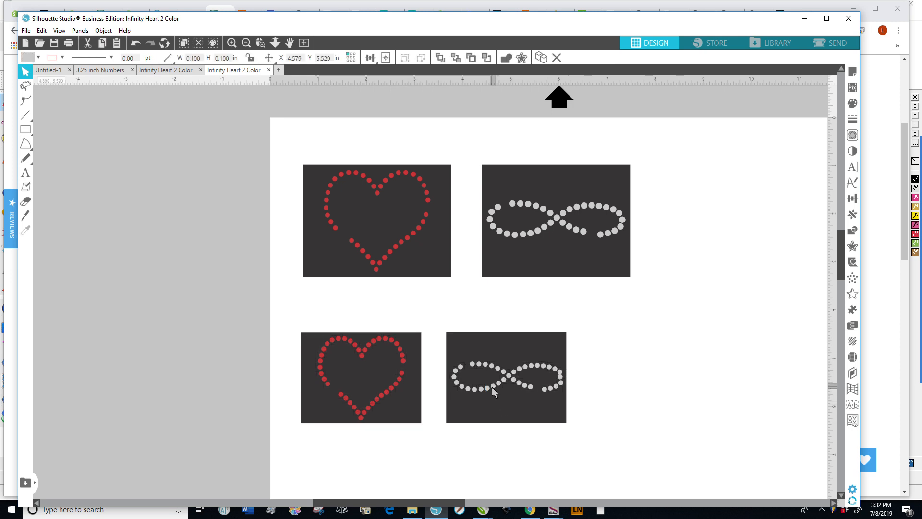